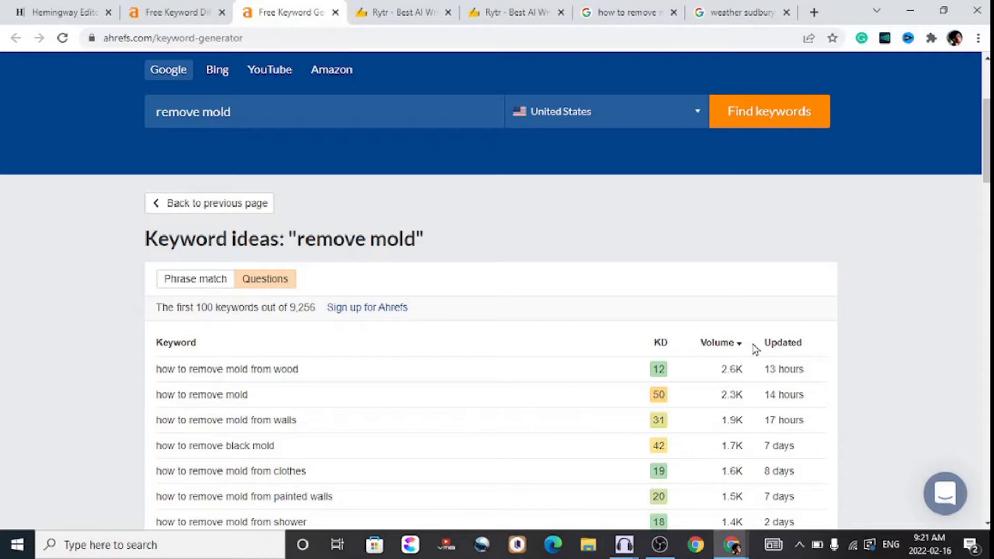
Examine the question keywords for "remove mold" and the keyword difficulty and SERP overview for "how to remove mold from car interior".
scroll(692, 313, "down", 4)
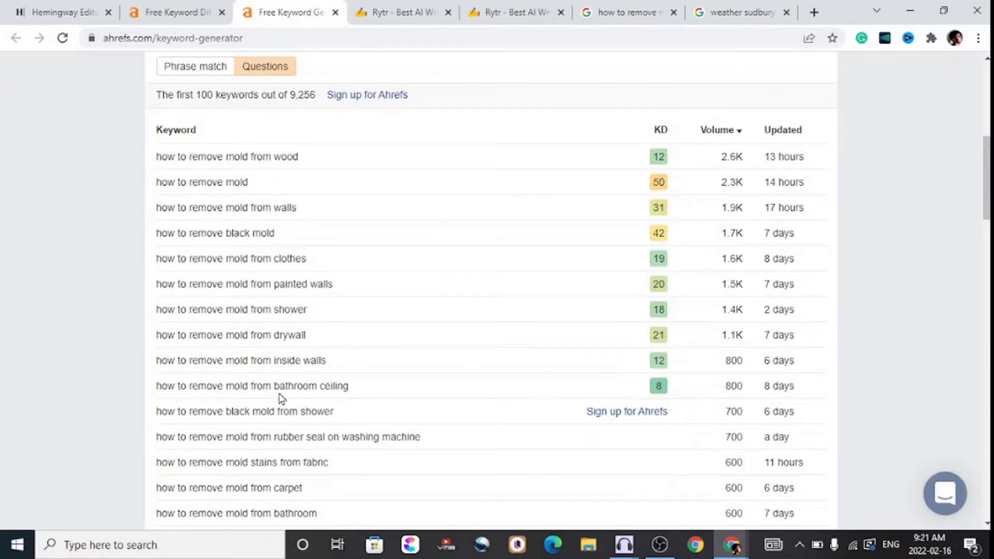
scroll(339, 386, "down", 3)
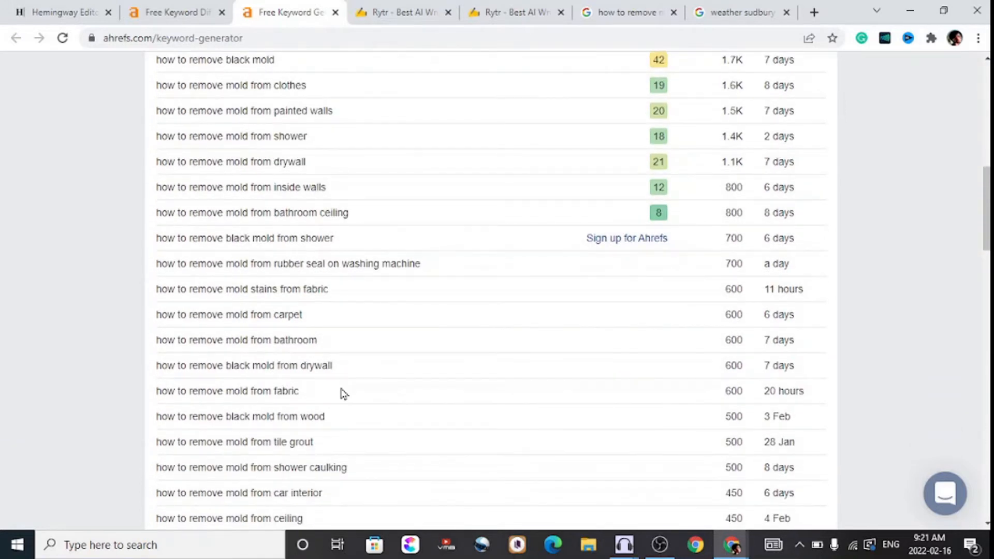
key("ctrl+shift+Tab")
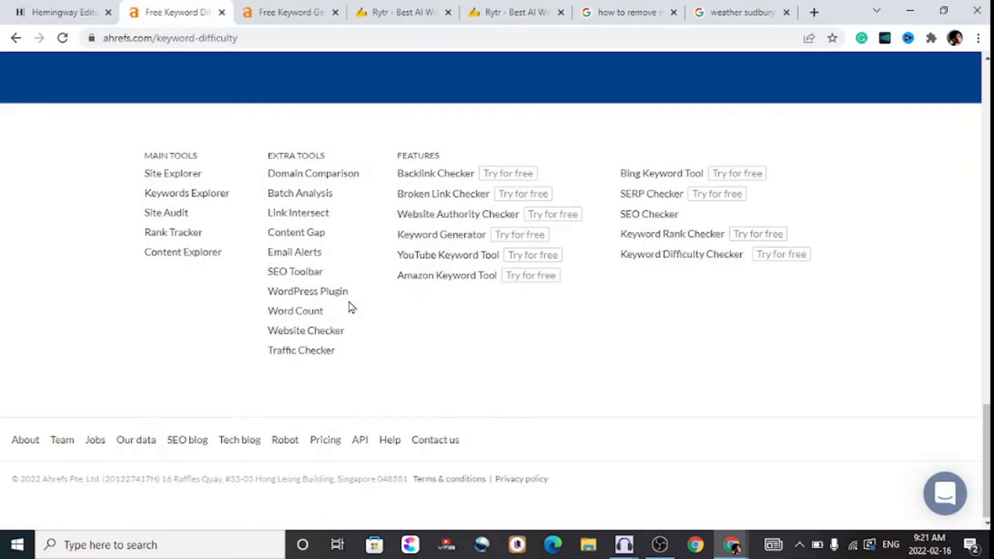
scroll(348, 306, "up", 10)
scroll(348, 306, "up", 6)
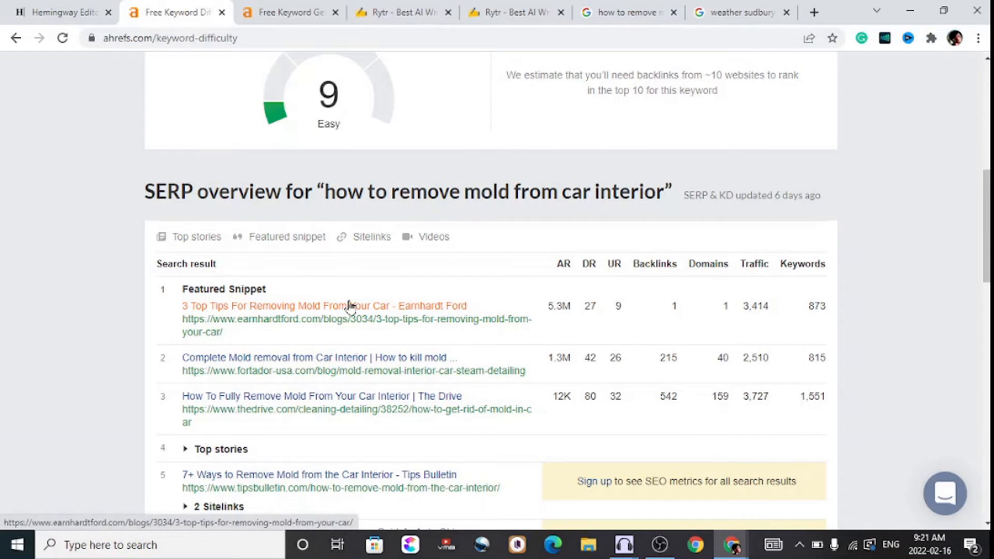
scroll(348, 306, "up", 3)
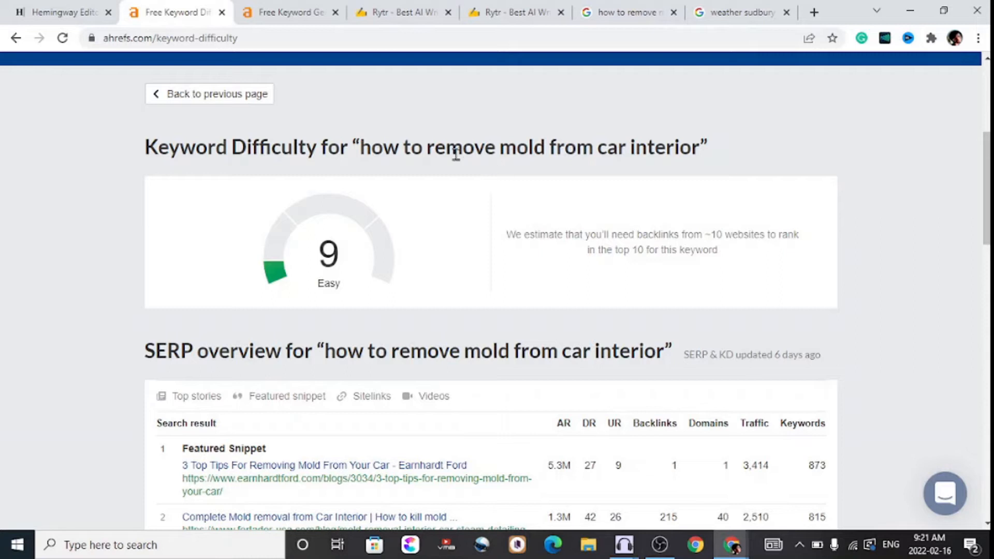
scroll(460, 255, "down", 1)
scroll(459, 255, "up", 6)
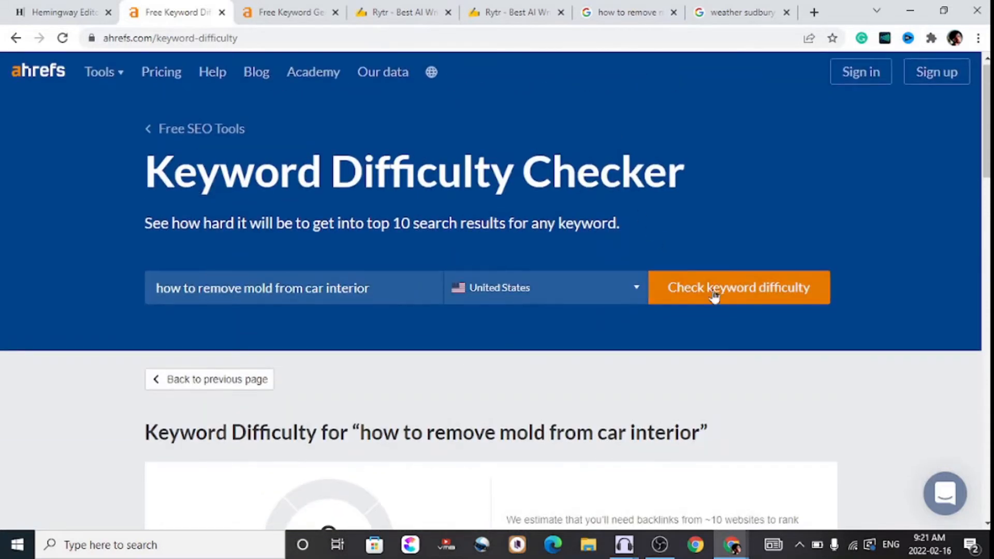
scroll(544, 332, "down", 2)
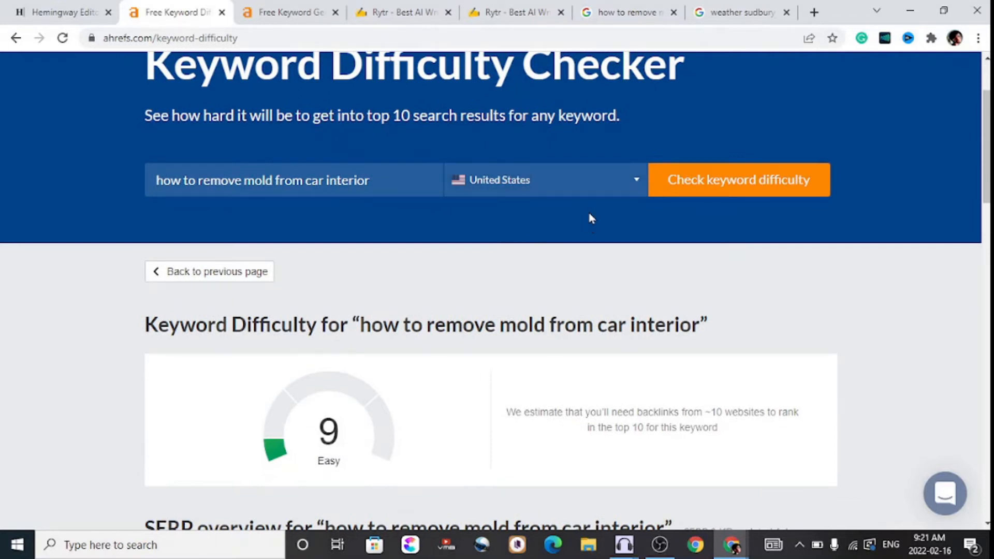
scroll(590, 218, "down", 2)
scroll(380, 335, "down", 4)
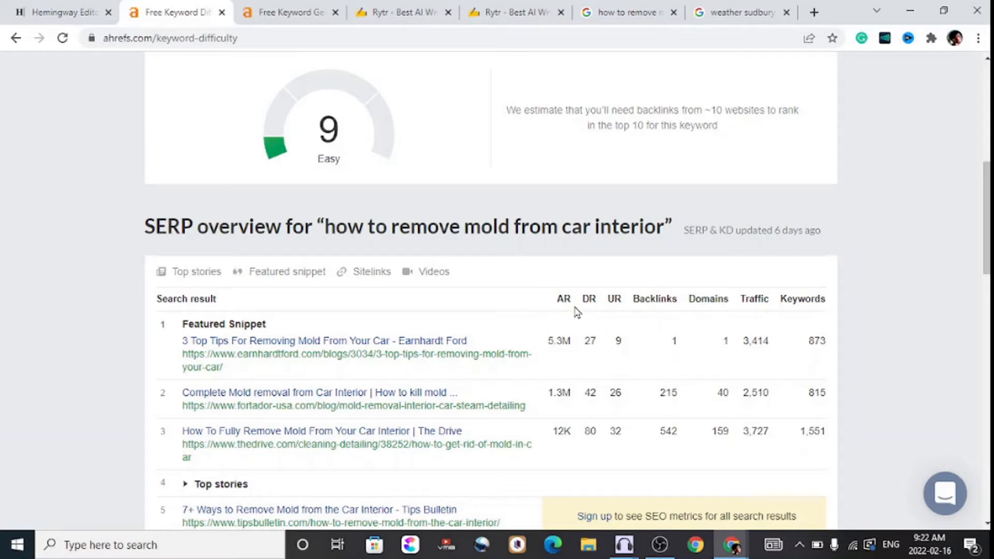
Check the article title in Hemingway Editor and compare the Free, Saver and Unlimited plans on Rytr's pricing page.
left_click(3, 7)
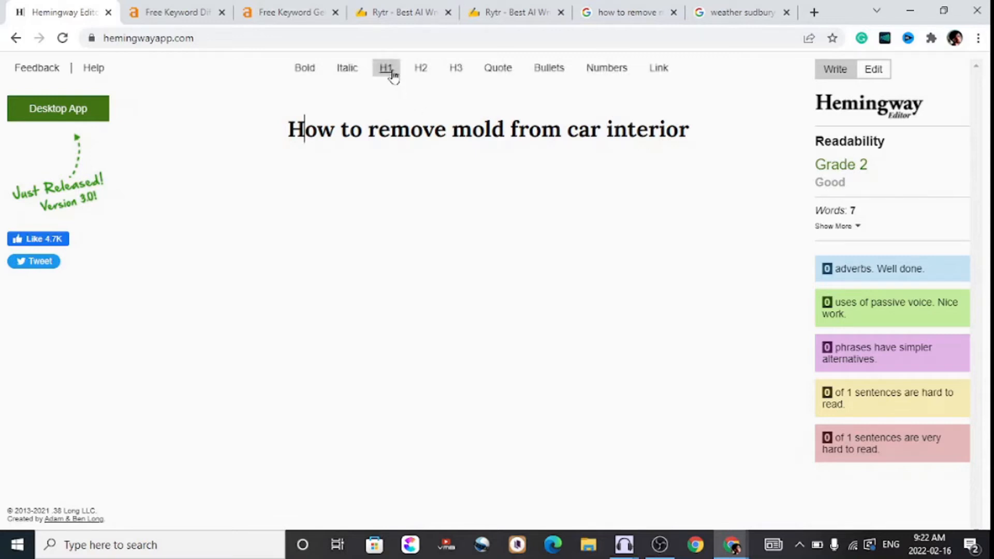
left_click(515, 12)
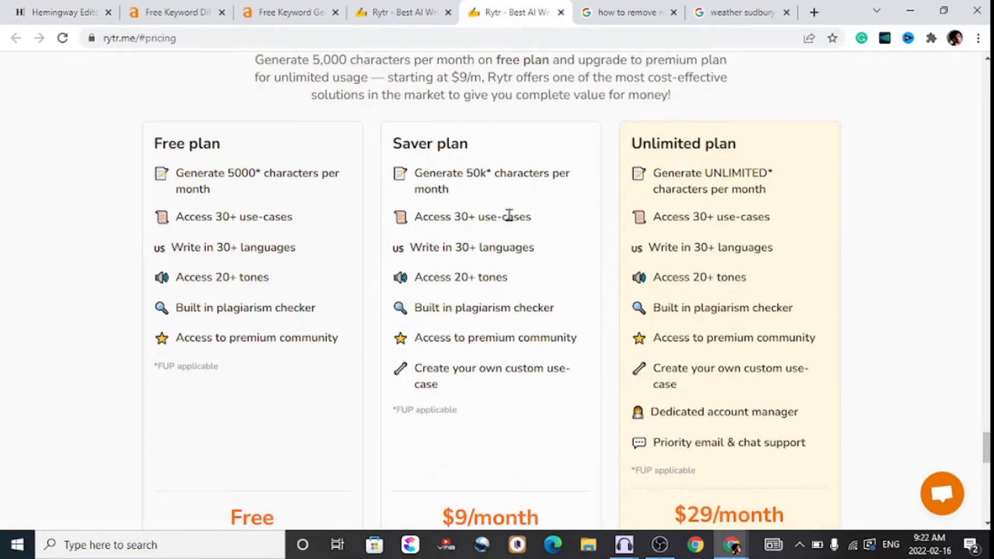
scroll(509, 212, "down", 1)
scroll(223, 464, "down", 1)
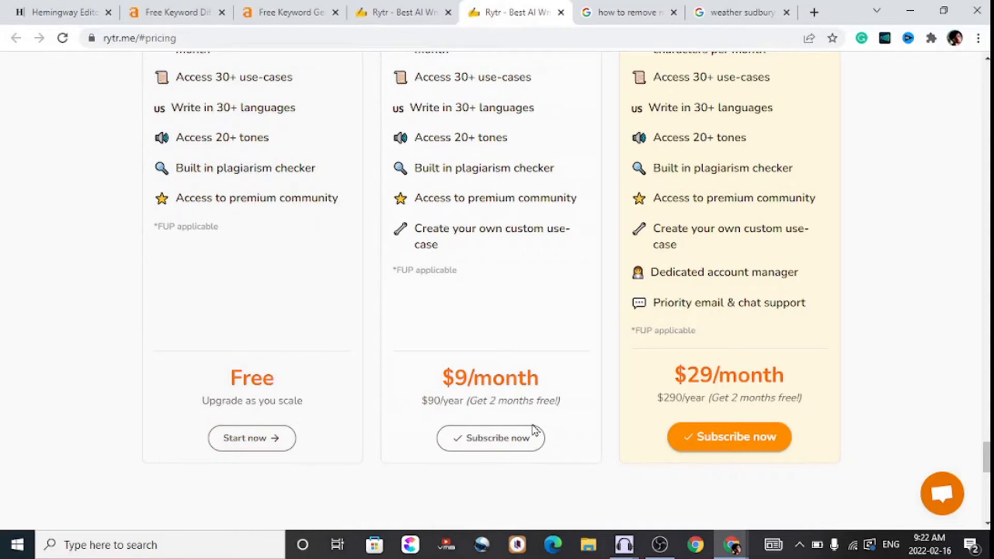
scroll(344, 382, "up", 2)
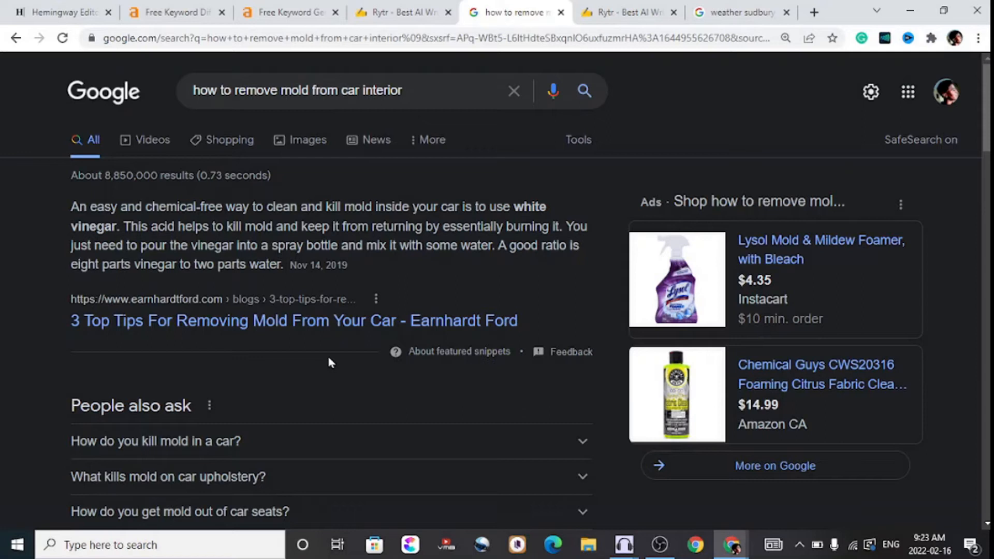
Review the "People also ask" questions, results and related searches on Google for "how to remove mold from car interior".
scroll(346, 341, "down", 3)
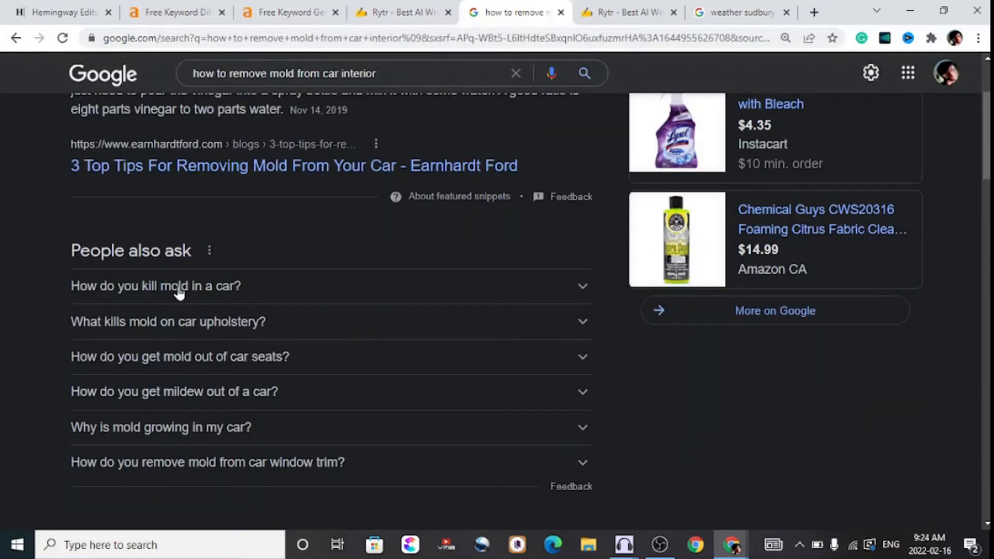
left_click(178, 289)
left_click(179, 289)
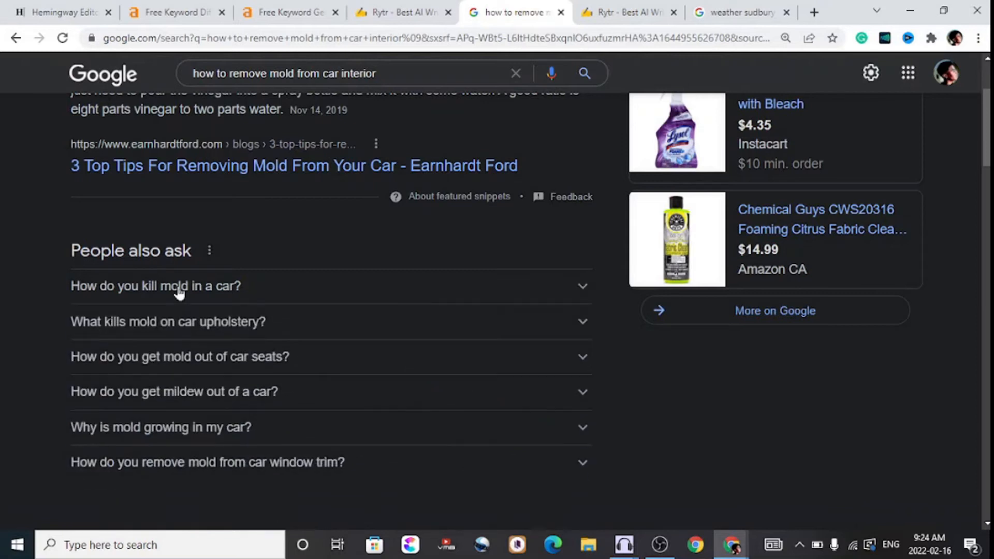
scroll(200, 405, "down", 3)
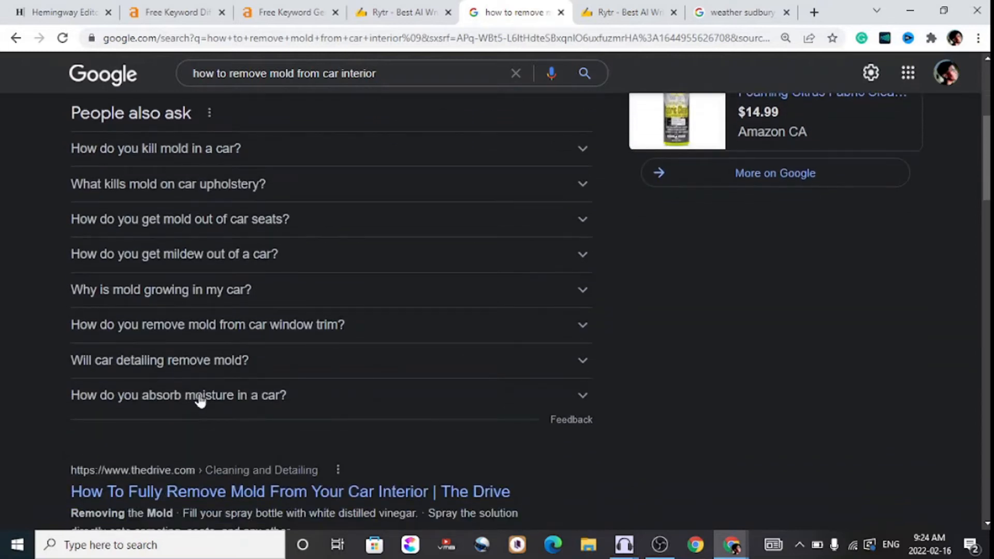
scroll(800, 393, "down", 15)
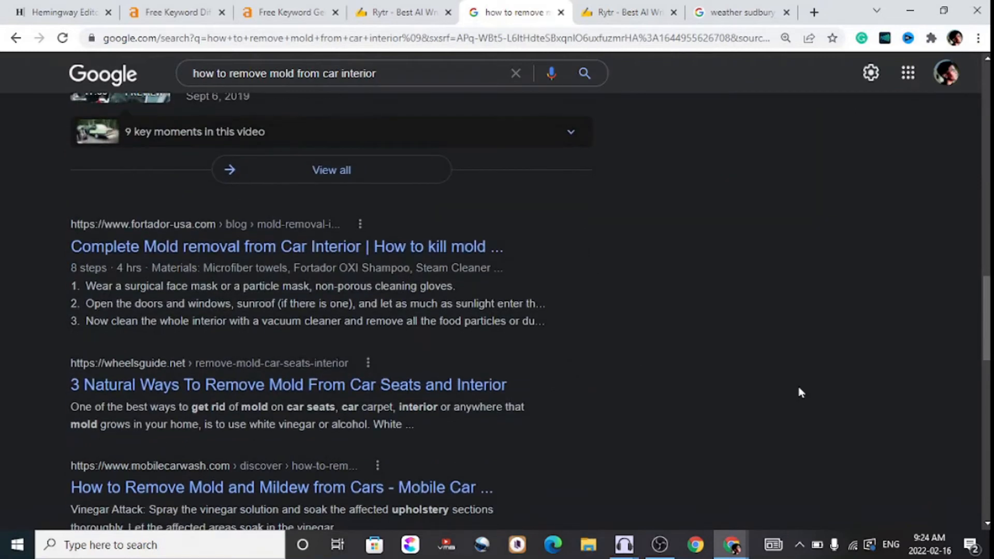
scroll(799, 392, "down", 6)
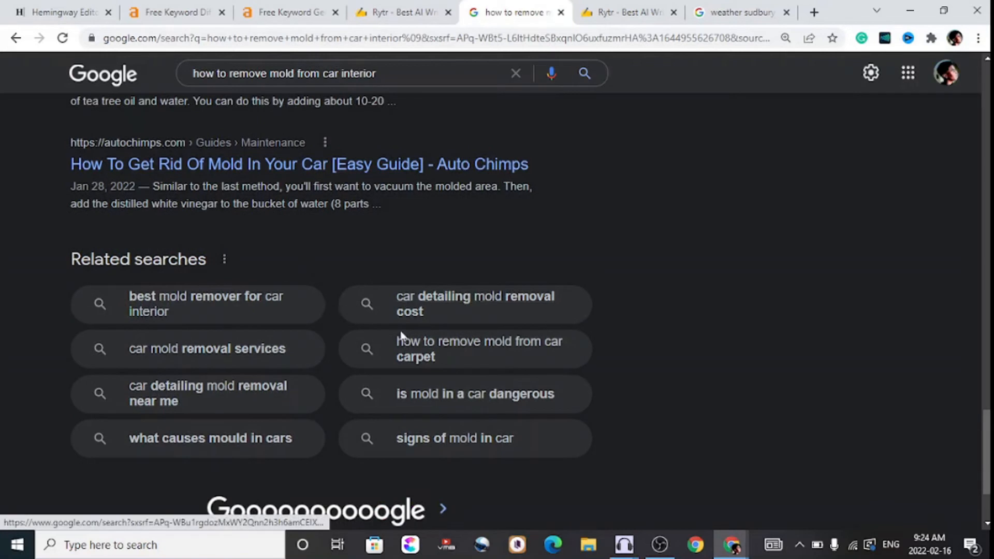
Switch to Rytr's Mold document and format "How to remove mold from car interior" and "How to remove mold from a car carpet" as H2 headings.
left_click(401, 10)
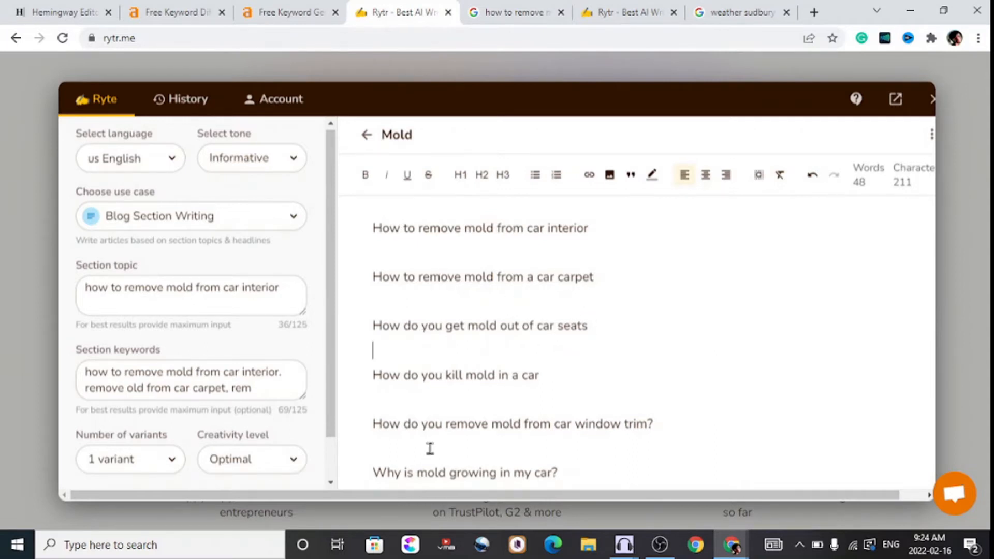
scroll(428, 455, "down", 1)
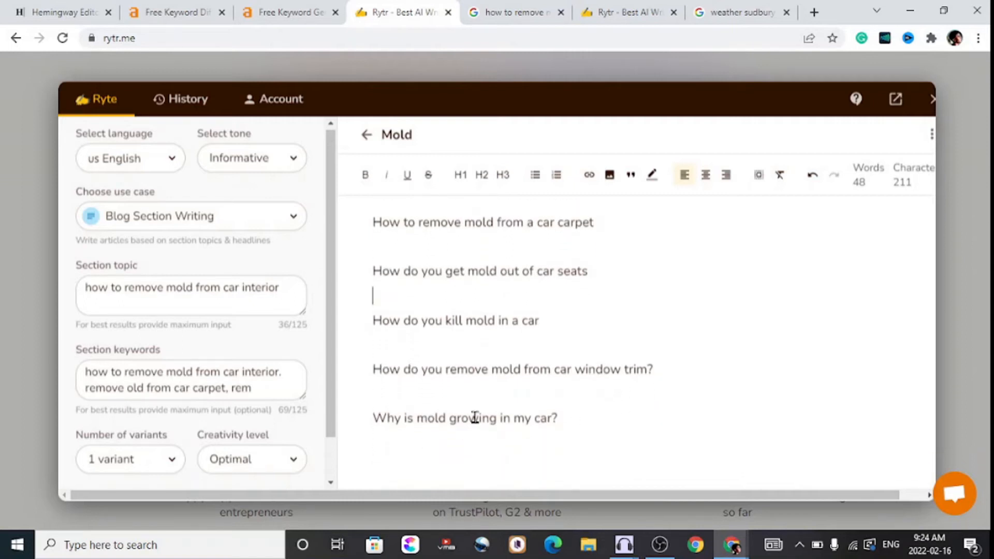
scroll(475, 417, "up", 1)
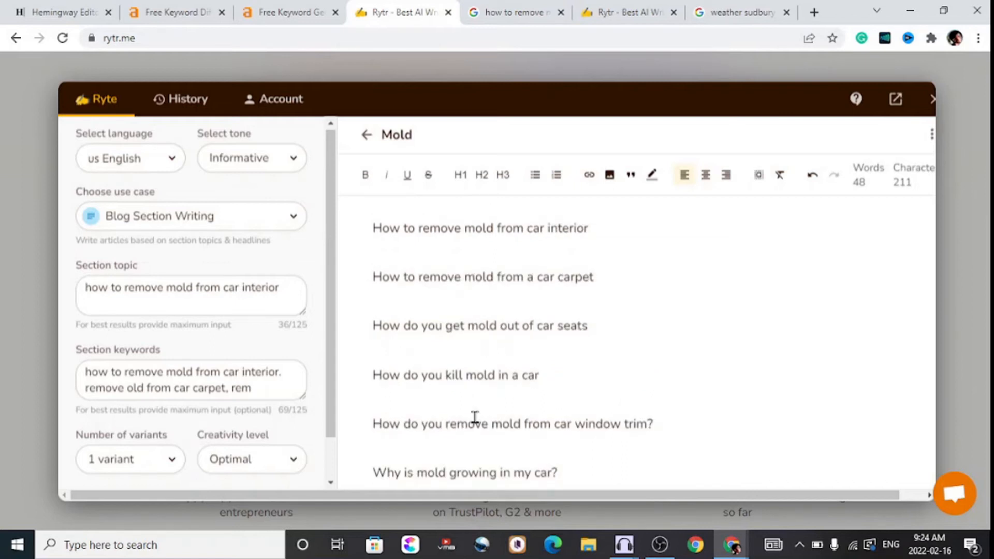
triple_click(487, 229)
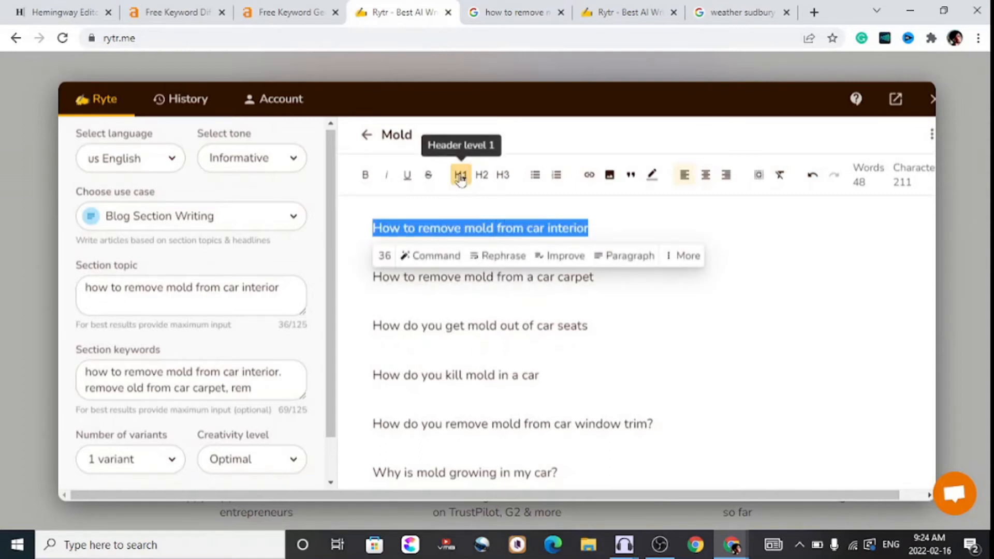
left_click(482, 179)
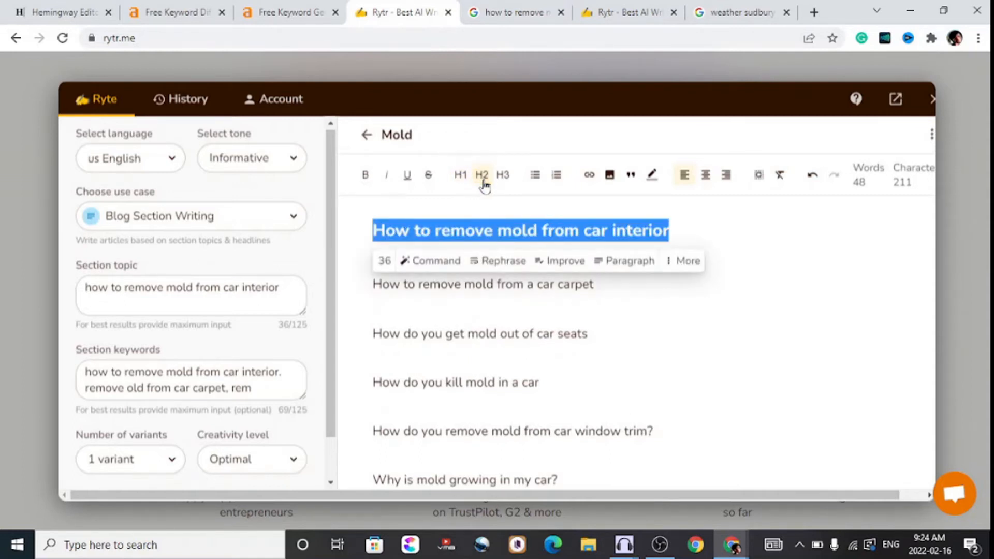
left_click(430, 283)
triple_click(430, 284)
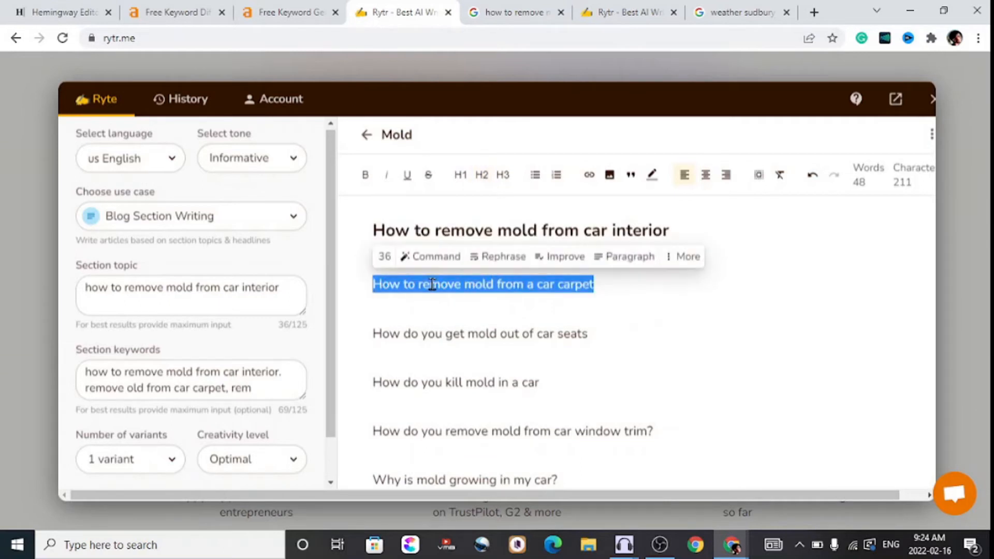
left_click(481, 183)
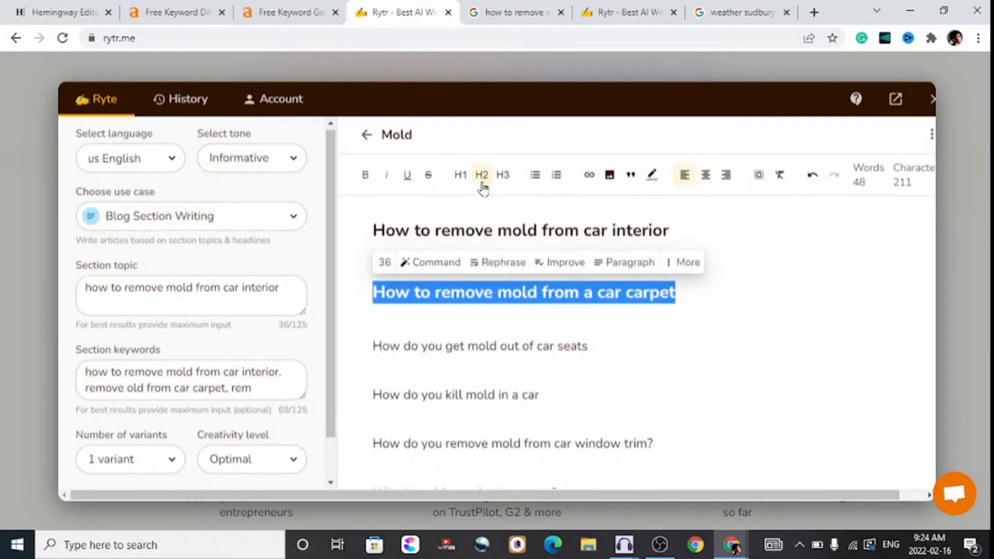
left_click(694, 236)
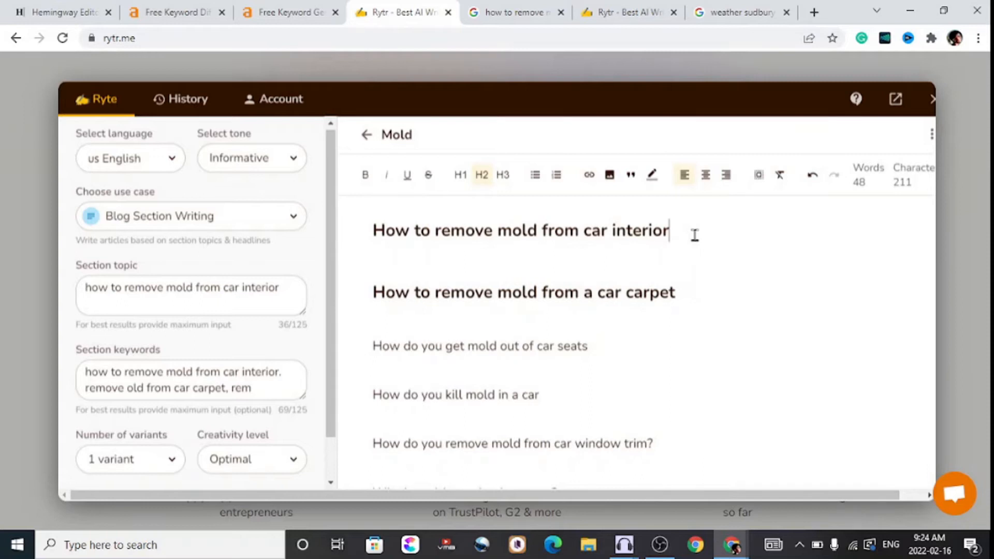
triple_click(694, 235)
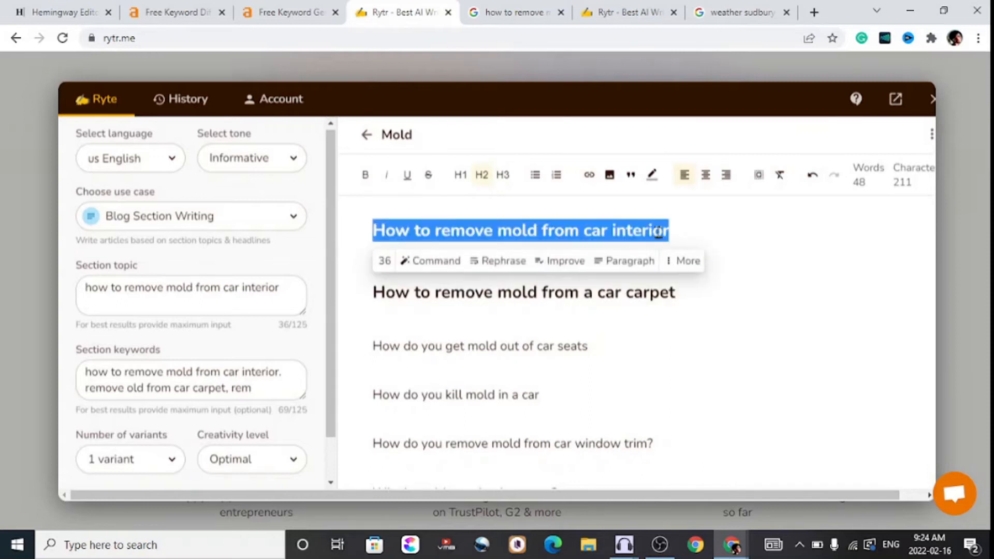
left_click(528, 216)
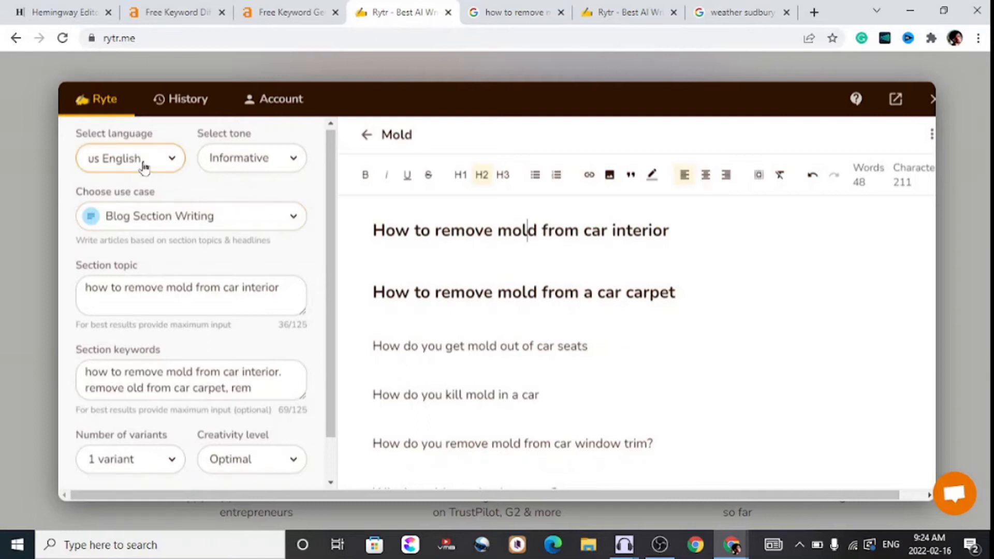
Look through the available tone options and writing use cases for the article.
left_click(248, 157)
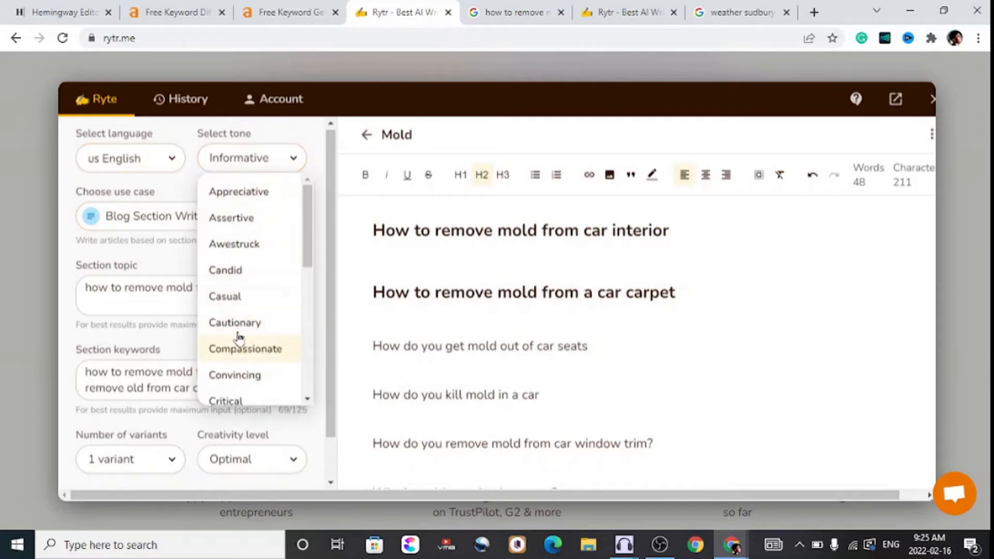
scroll(238, 341, "down", 3)
scroll(238, 336, "down", 3)
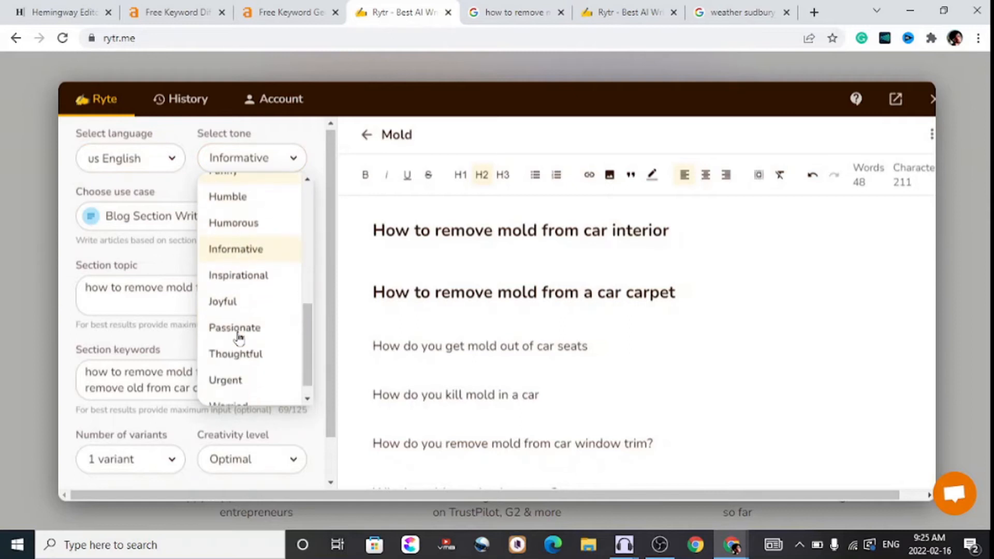
left_click(119, 217)
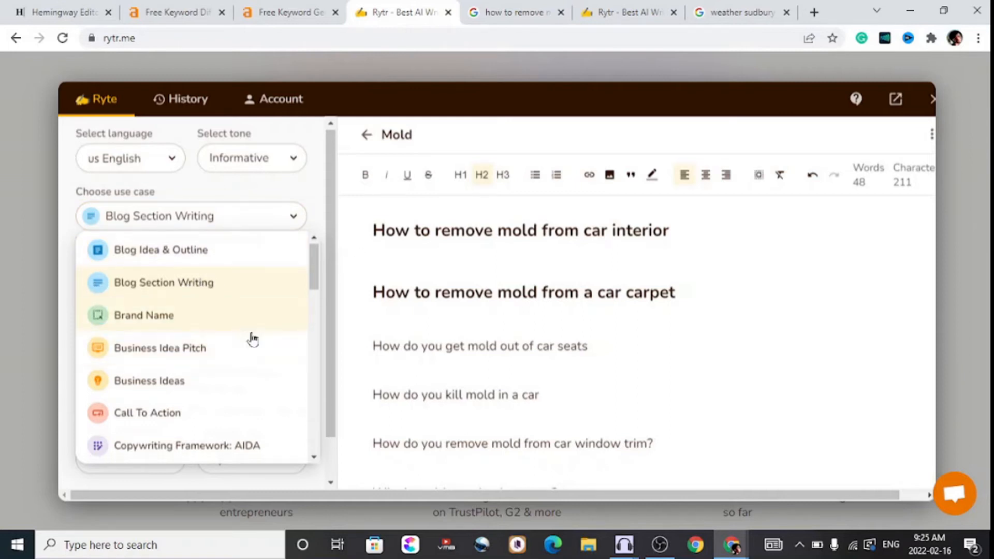
scroll(250, 339, "down", 10)
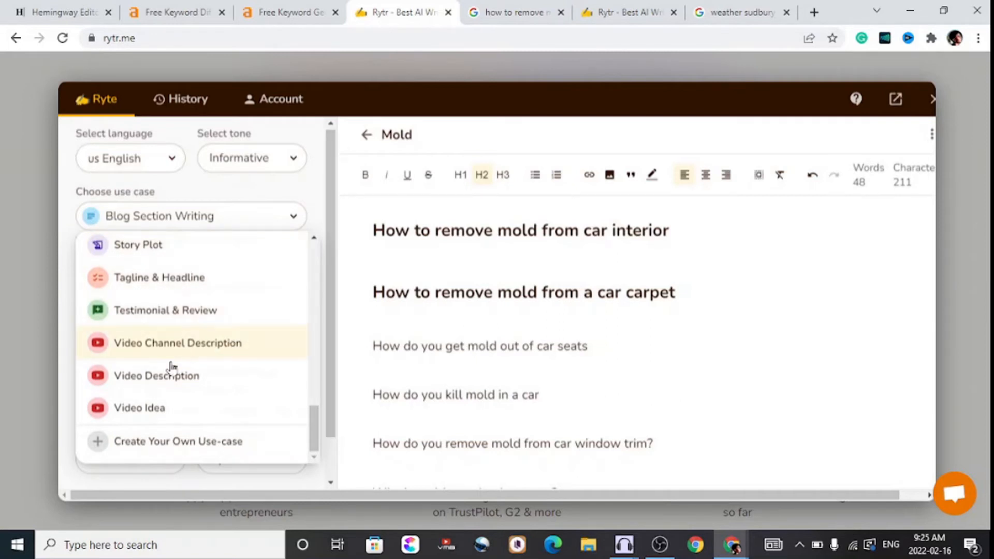
left_click(339, 295)
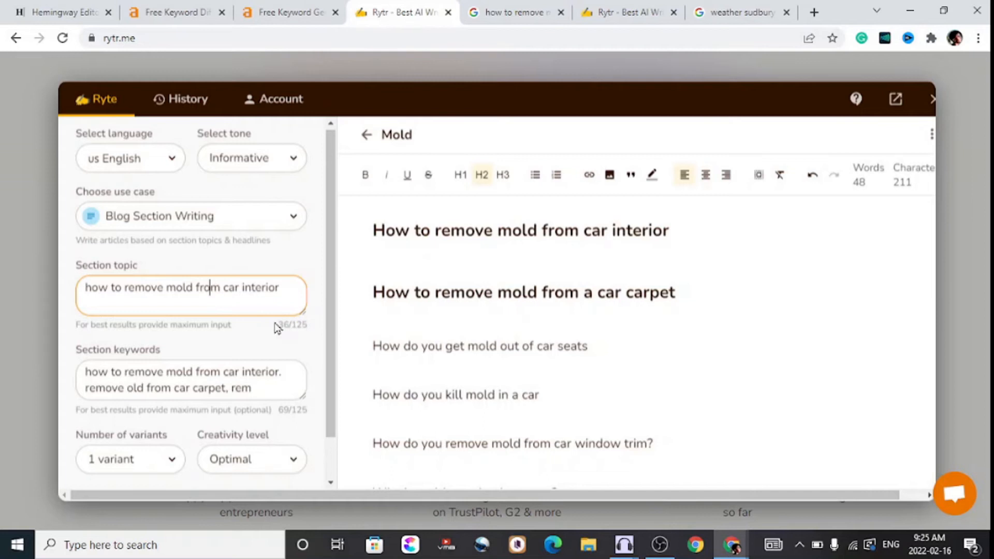
Complete the last entry in the section keywords as "remove mold".
left_click(104, 382)
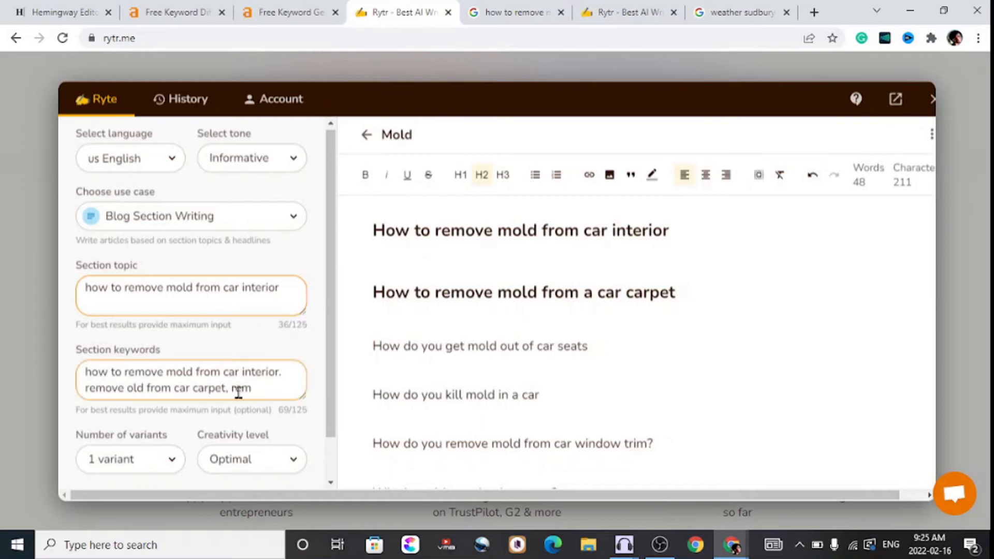
left_click(271, 389)
type("ove mold")
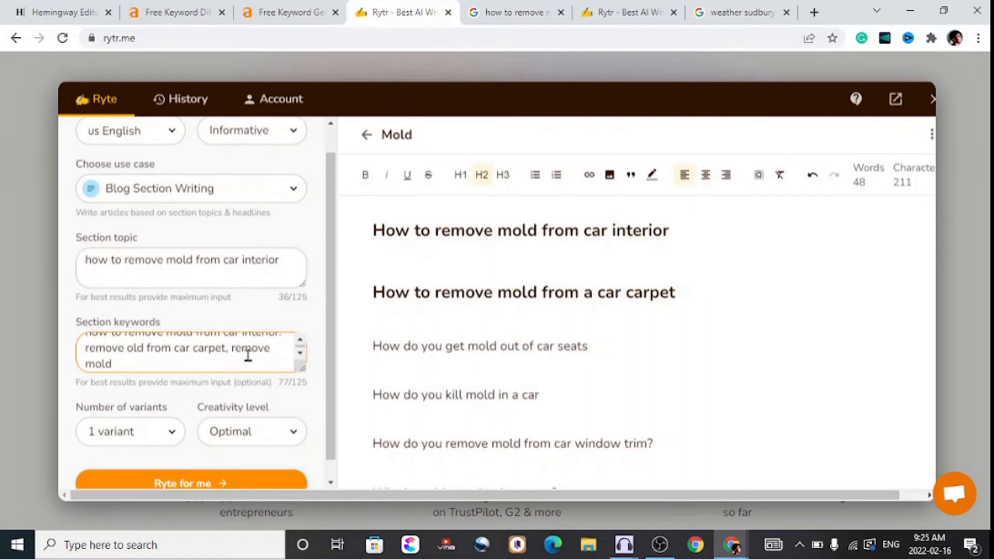
scroll(245, 350, "up", 1)
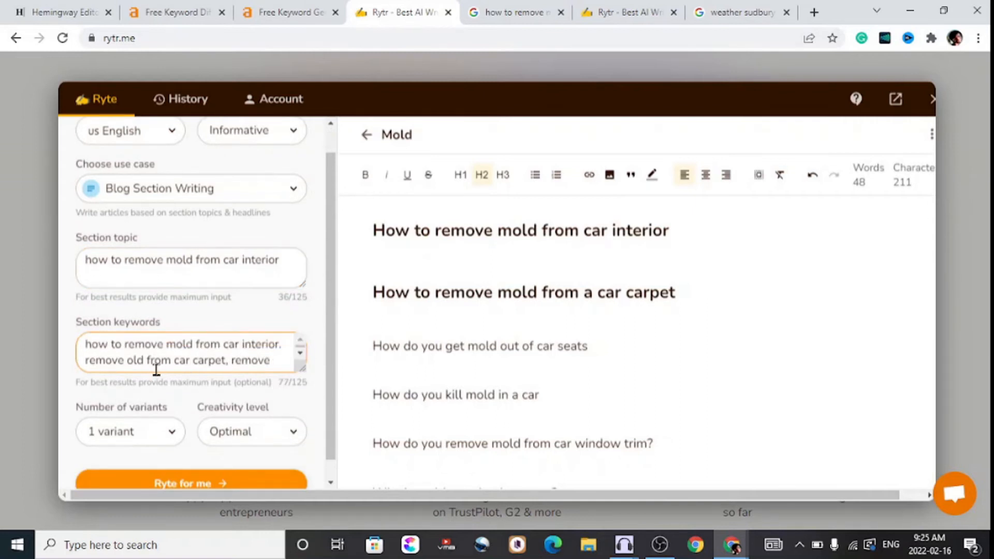
Review the end of the section keywords and look through the available creativity levels for the article.
scroll(220, 364, "down", 1)
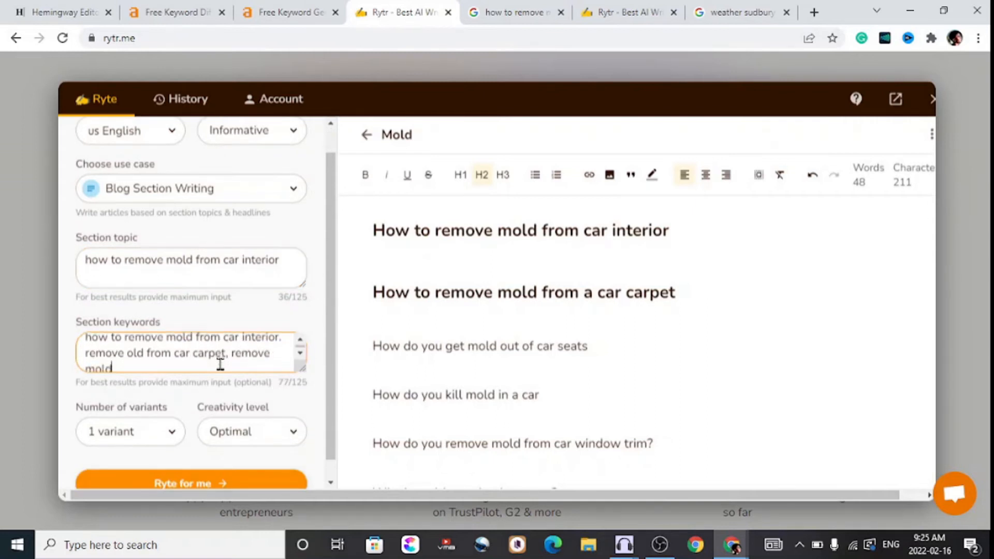
scroll(220, 364, "down", 1)
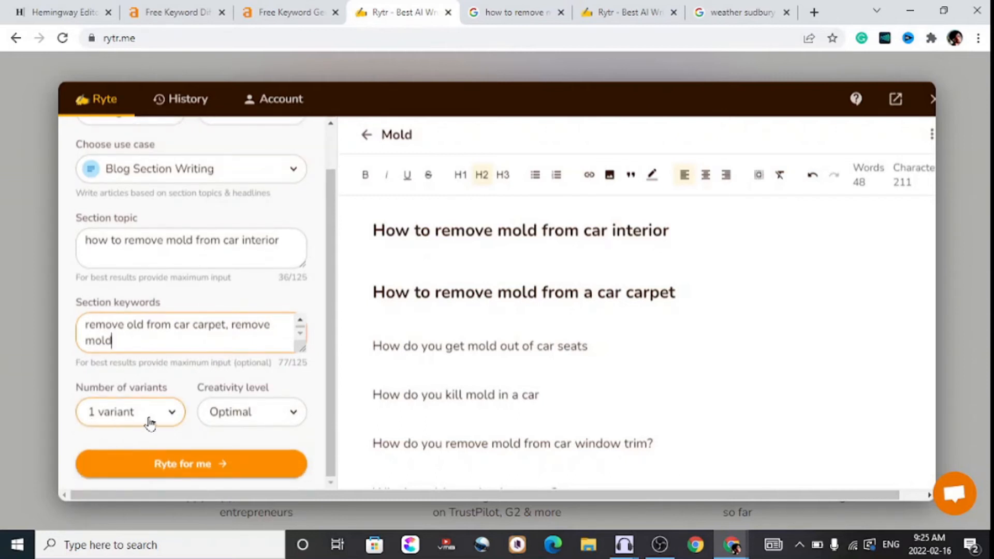
left_click(257, 415)
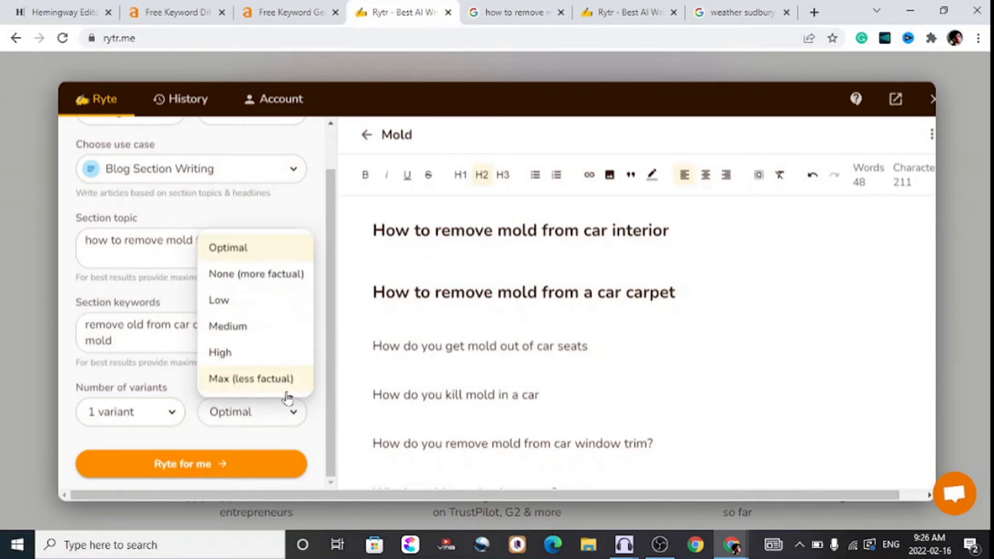
Generate paragraph text for the "How to remove mold from car interior" heading and remove the blank line beneath that heading.
triple_click(521, 230)
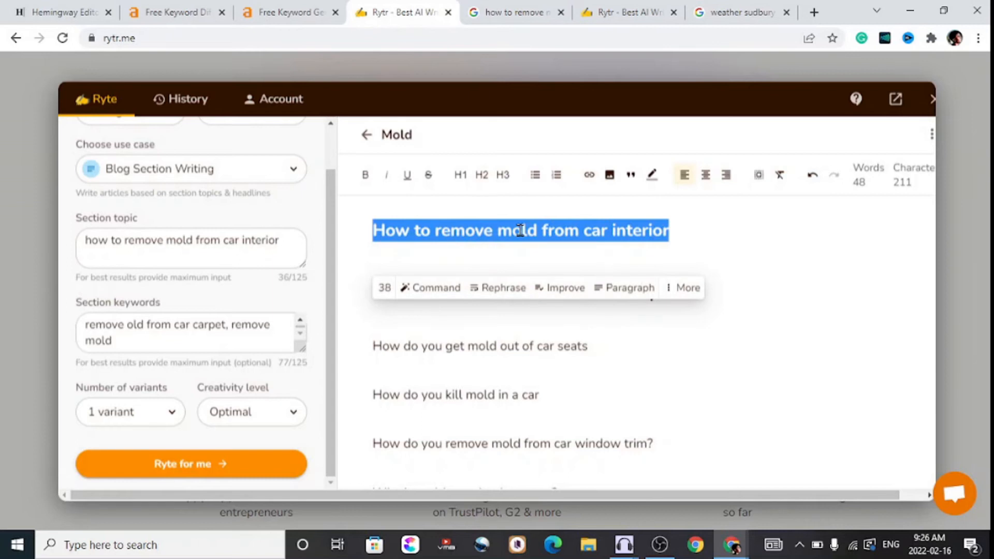
left_click(620, 294)
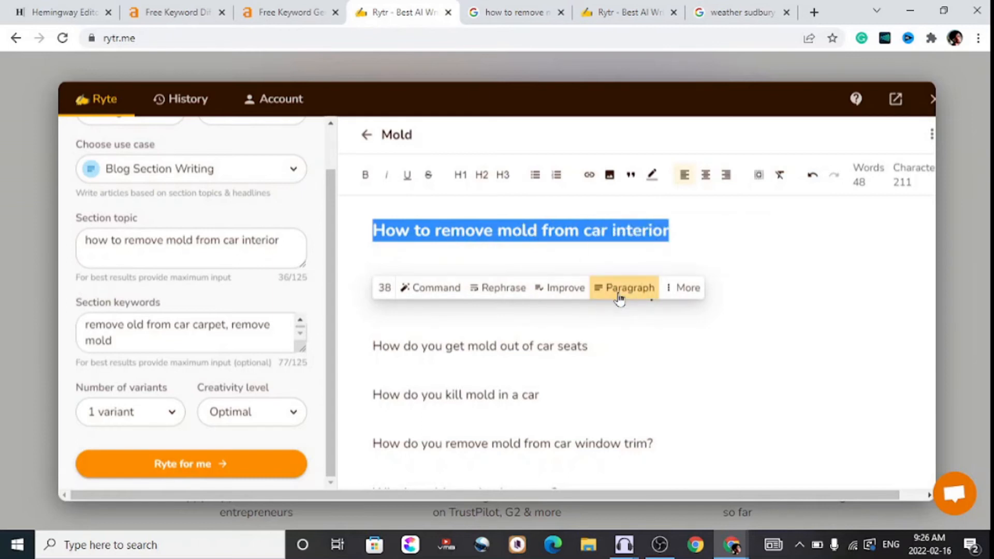
left_click(744, 228)
scroll(718, 312, "down", 1)
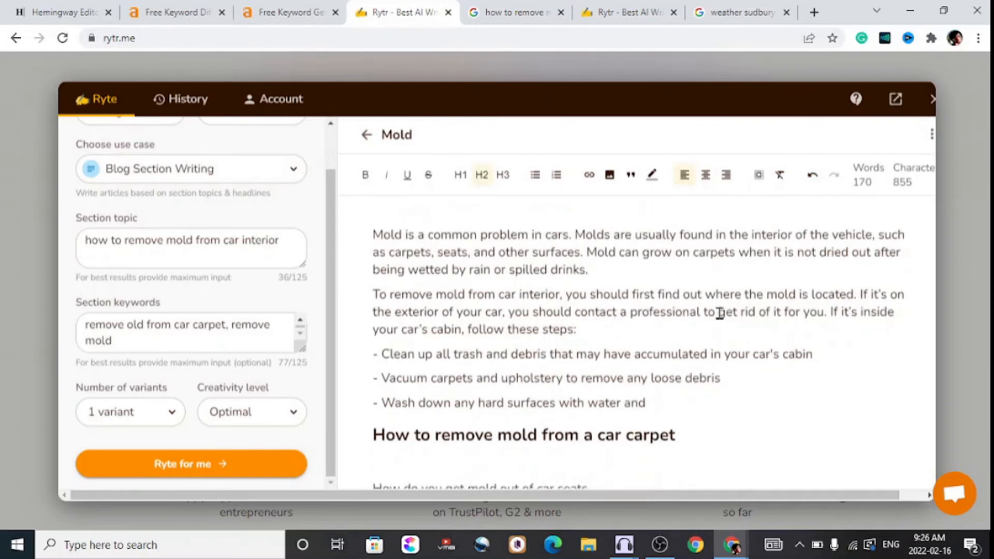
scroll(570, 313, "up", 1)
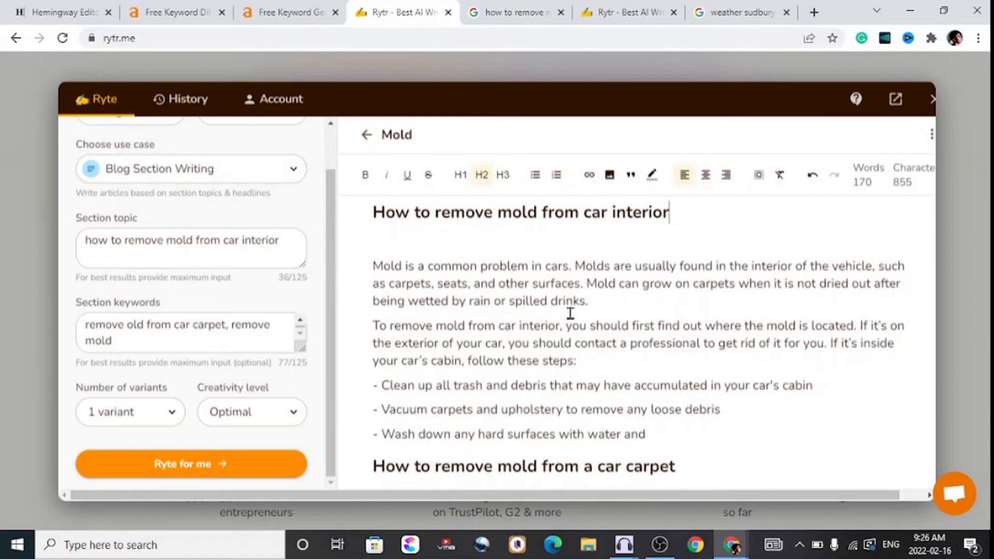
key("BackSpace")
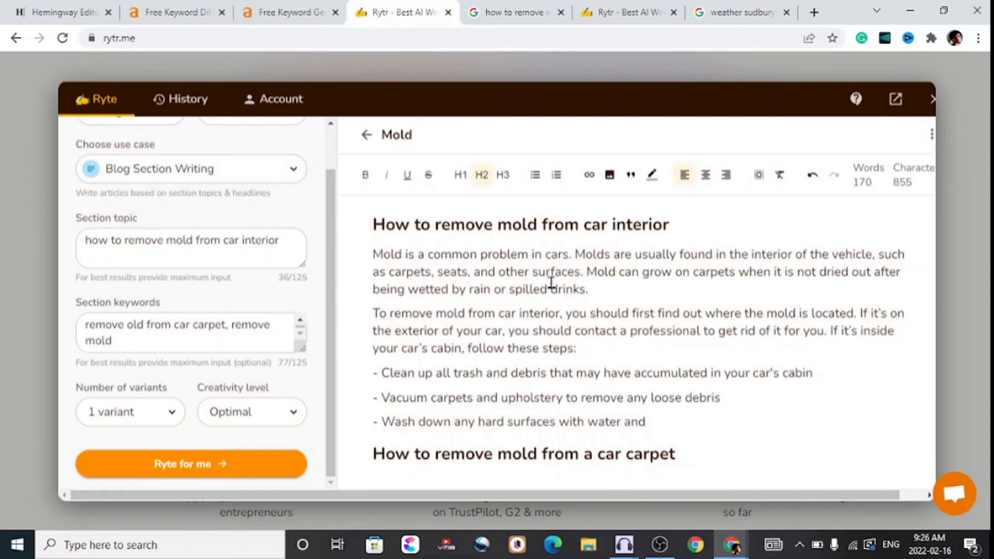
Switch to Hemingway Editor to view the article title there, and return to Rytr's Mold document.
key("ctrl+1")
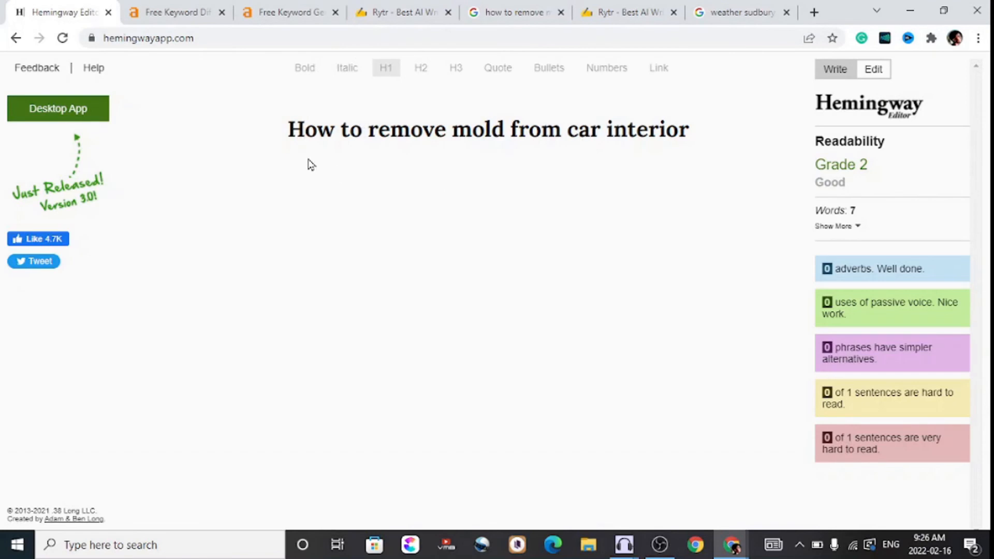
left_click(406, 12)
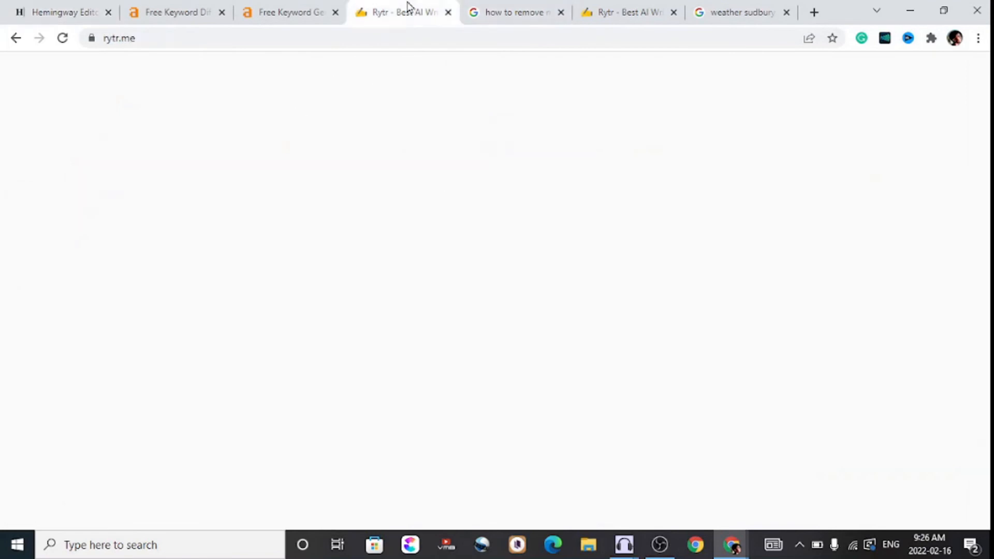
Select the "How to remove mold from a car carpet" heading and generate paragraph text for it.
scroll(468, 398, "down", 2)
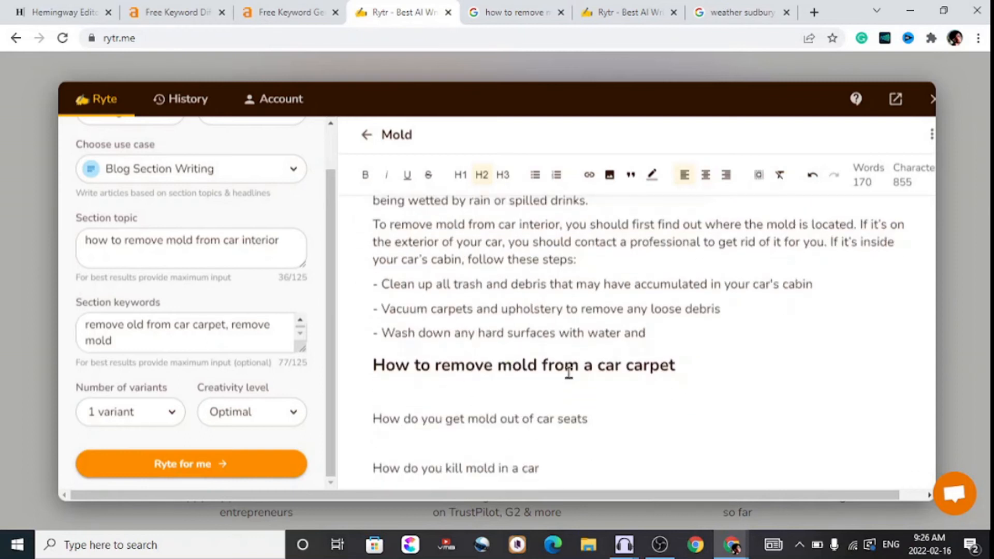
triple_click(568, 370)
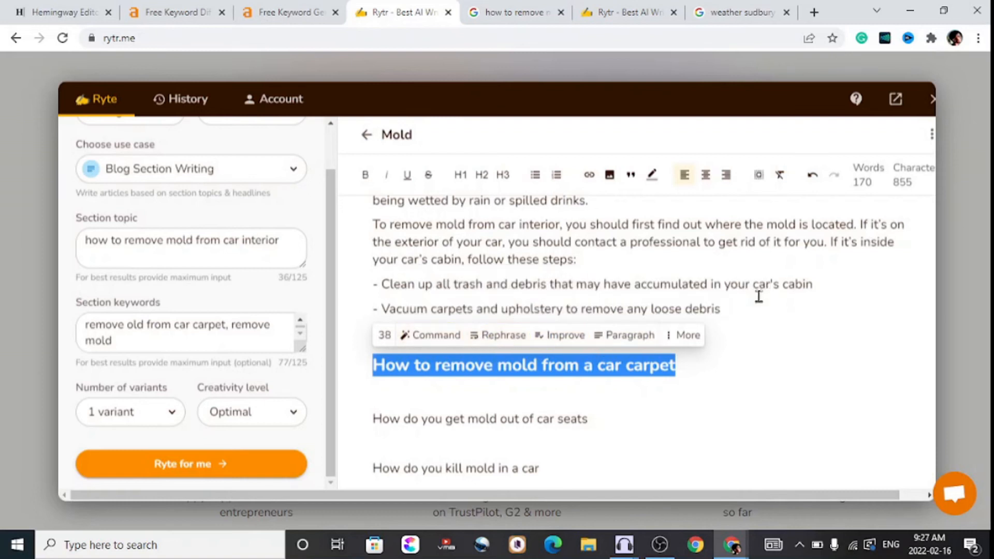
left_click(736, 365)
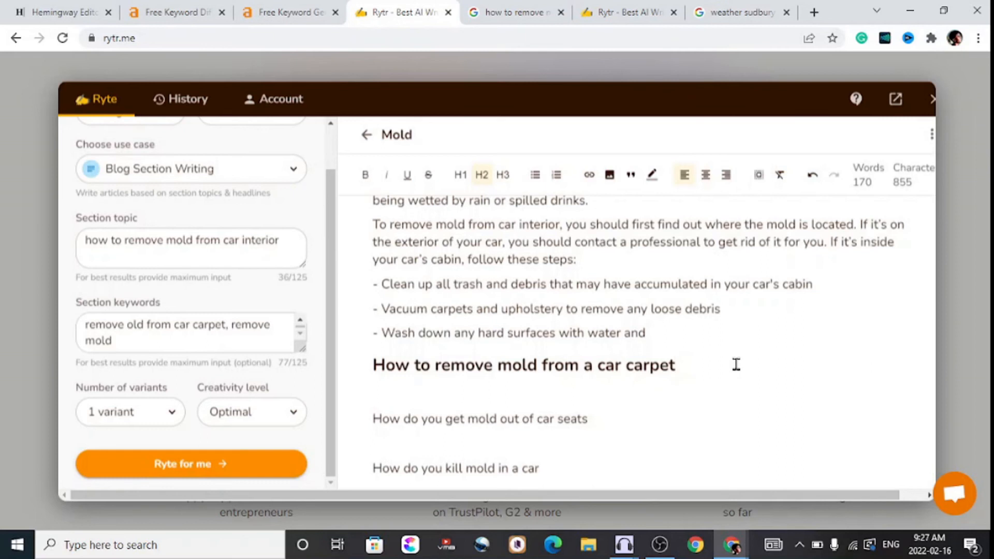
scroll(709, 357, "down", 1)
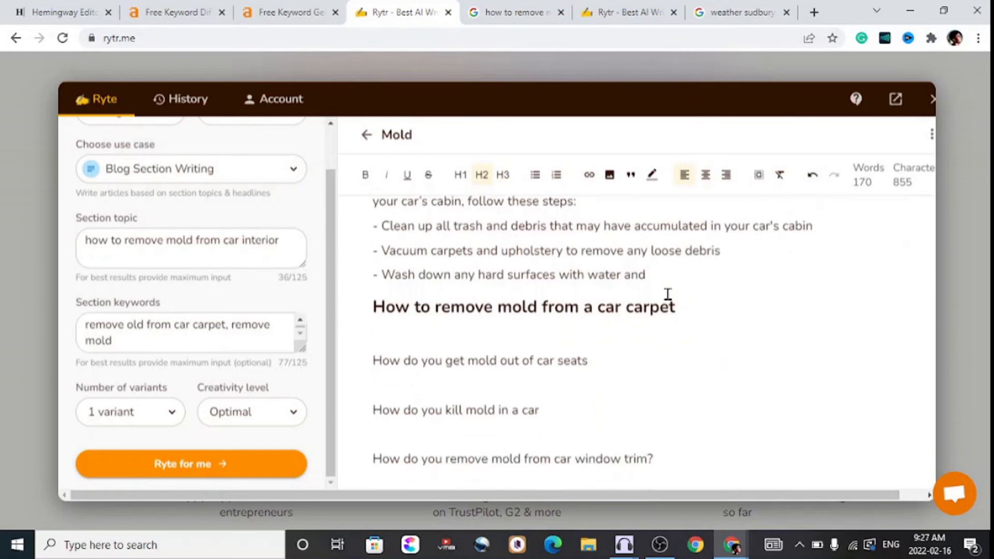
triple_click(667, 305)
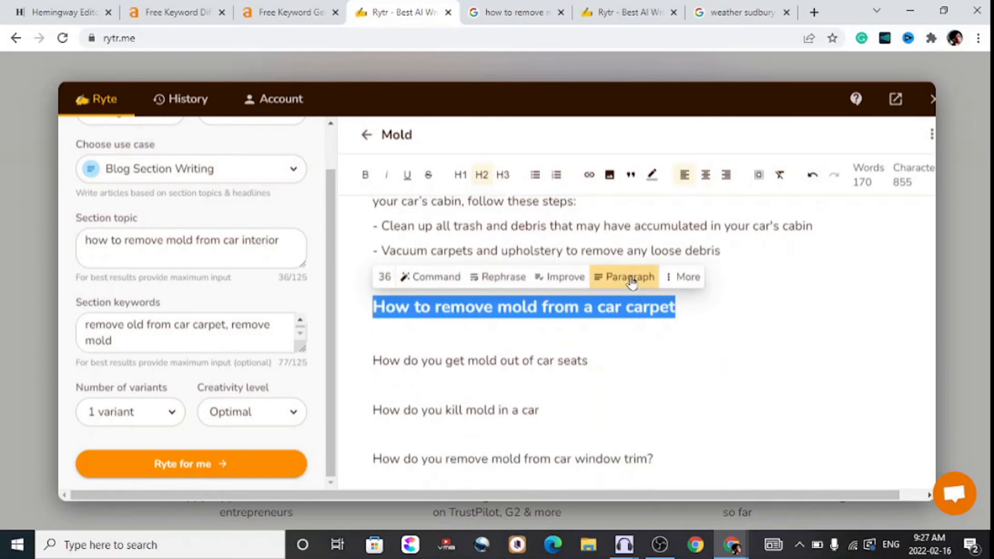